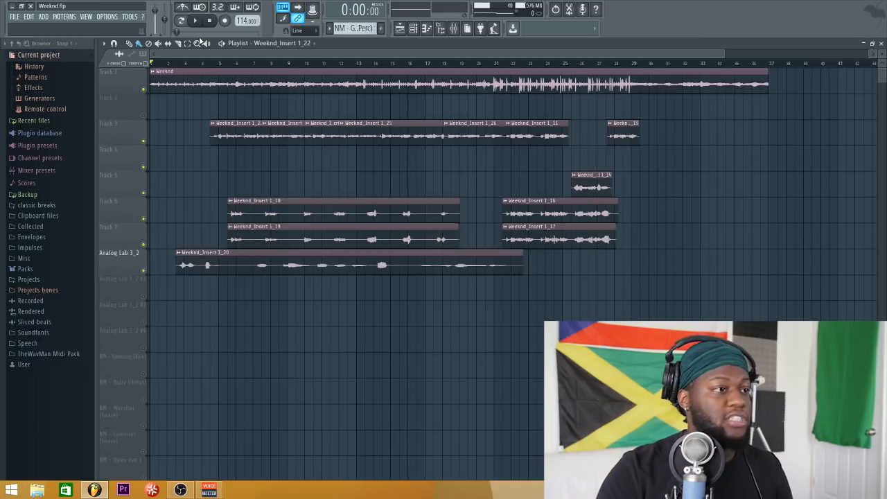
Step: Set the Auto-Tune Evo input type on mixer insert 11 to Alto/Tenor and close the plugin
left_click(453, 29)
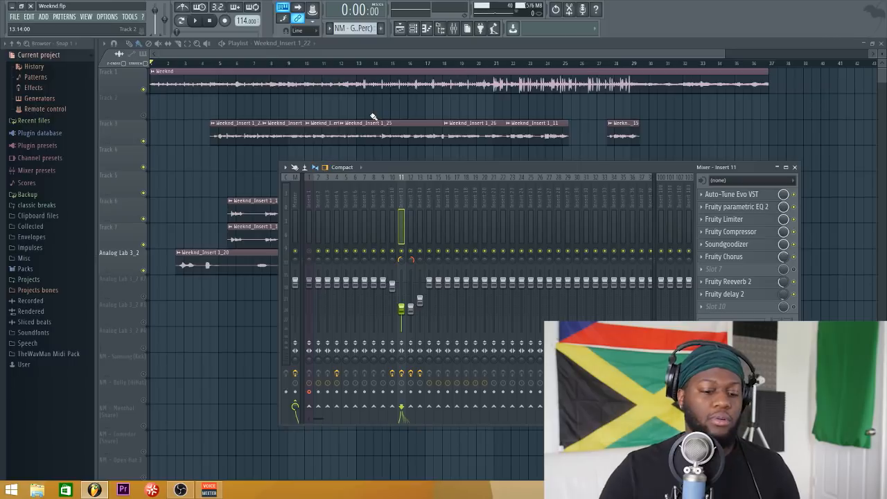
left_click(735, 194)
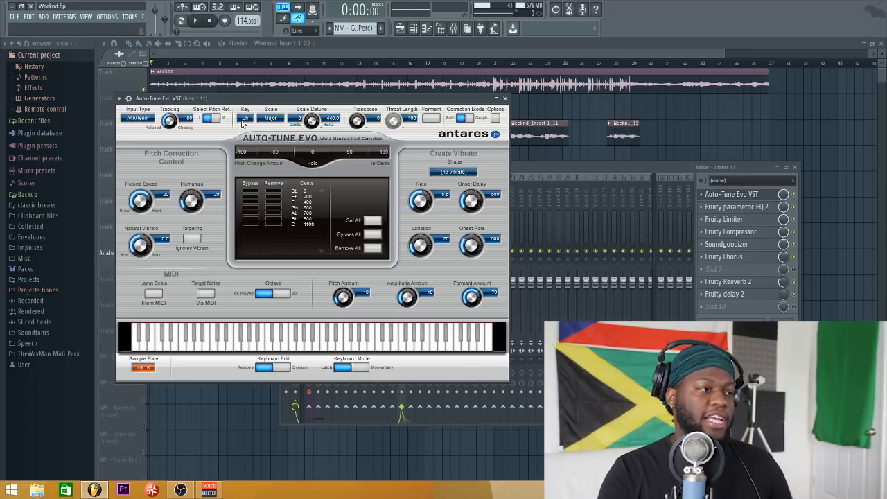
left_click(135, 118)
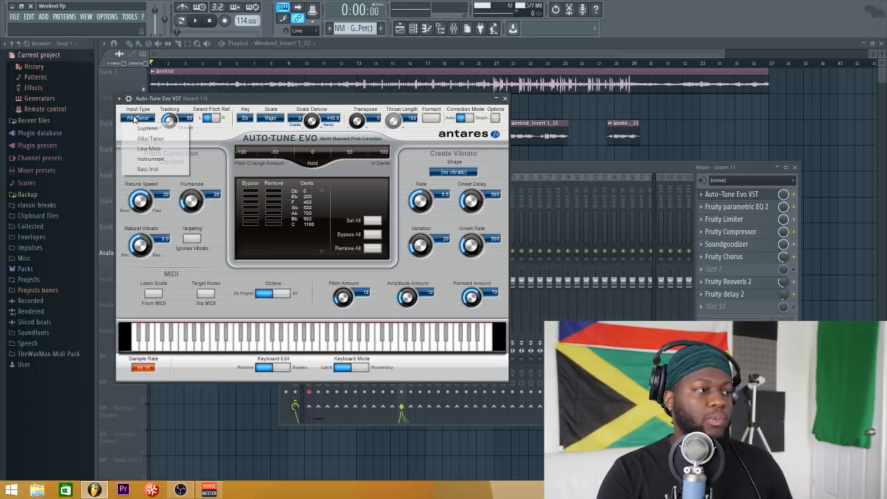
left_click(173, 138)
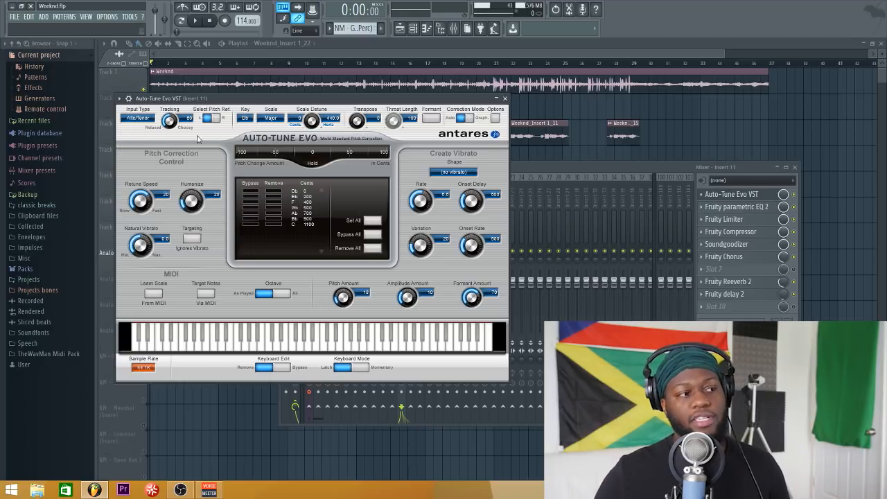
left_click(148, 122)
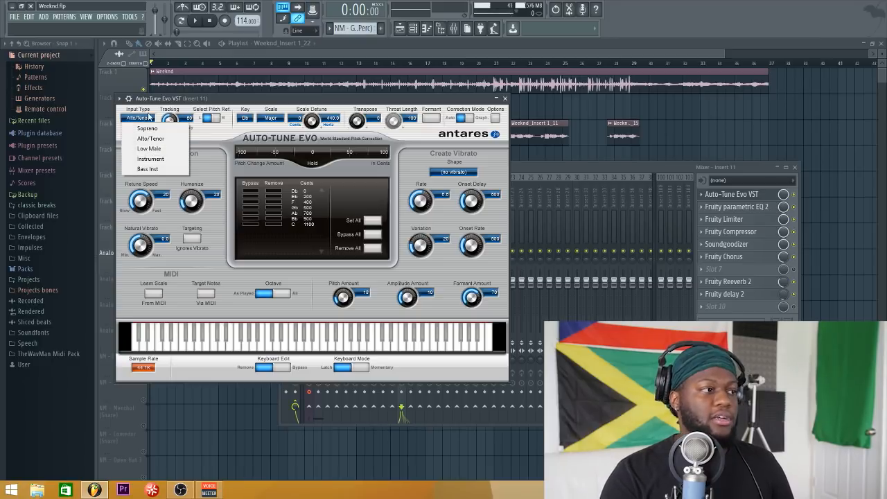
left_click(224, 138)
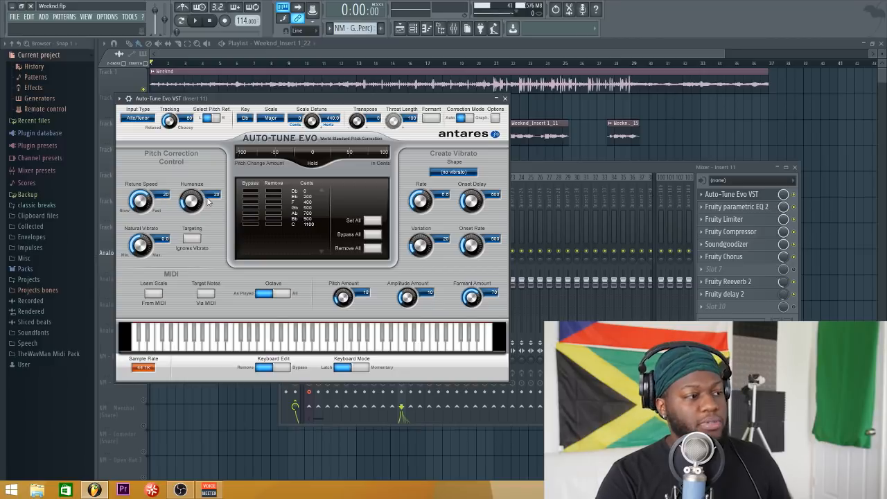
left_click(507, 101)
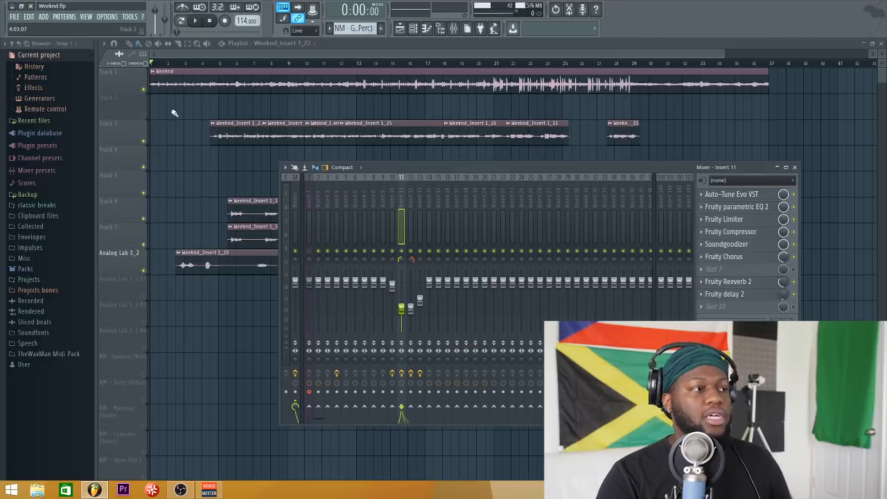
Step: Solo Track 3 and play its vocal clips from about bar 5 with the mixer open, stopping after the audition
left_click(231, 64)
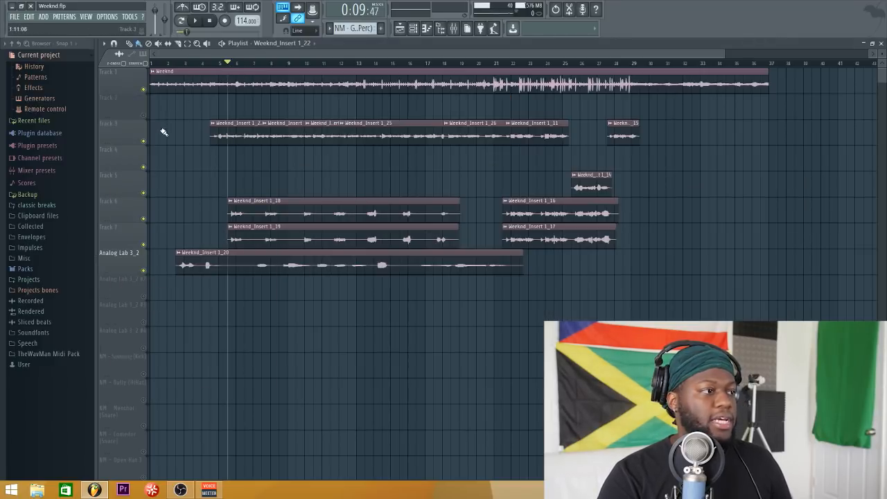
left_click(143, 141, "ctrl")
left_click(455, 29)
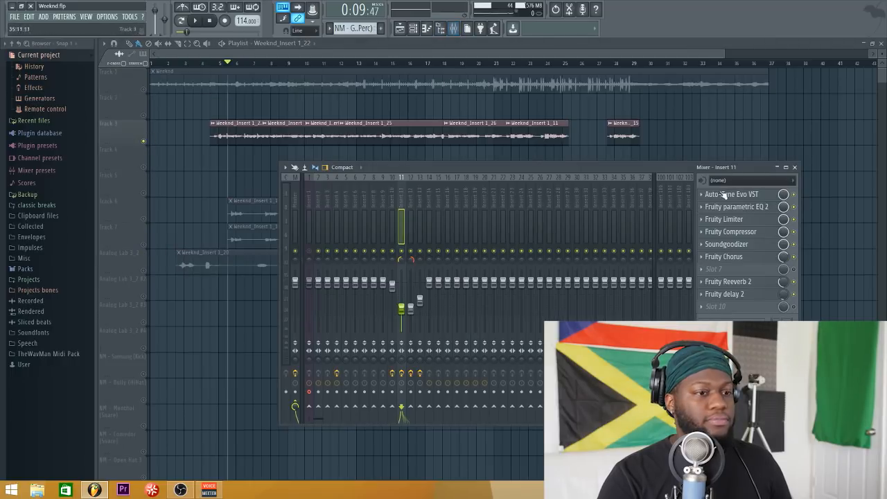
key("space")
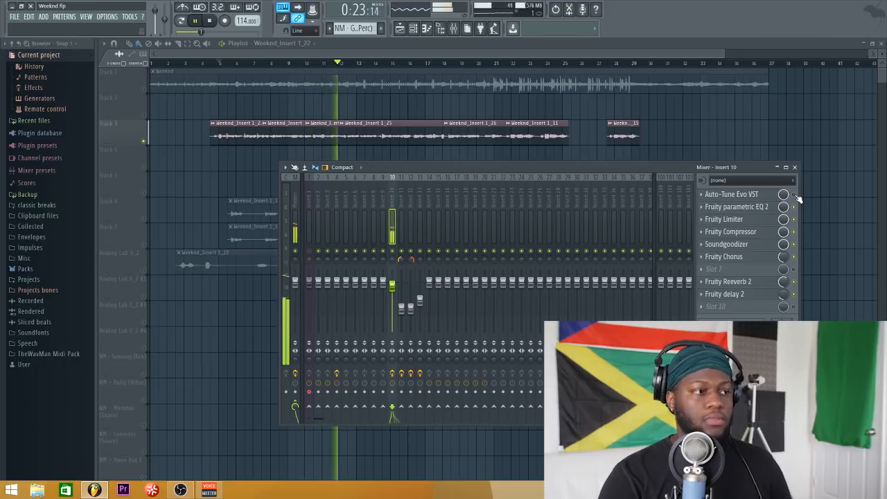
key("space")
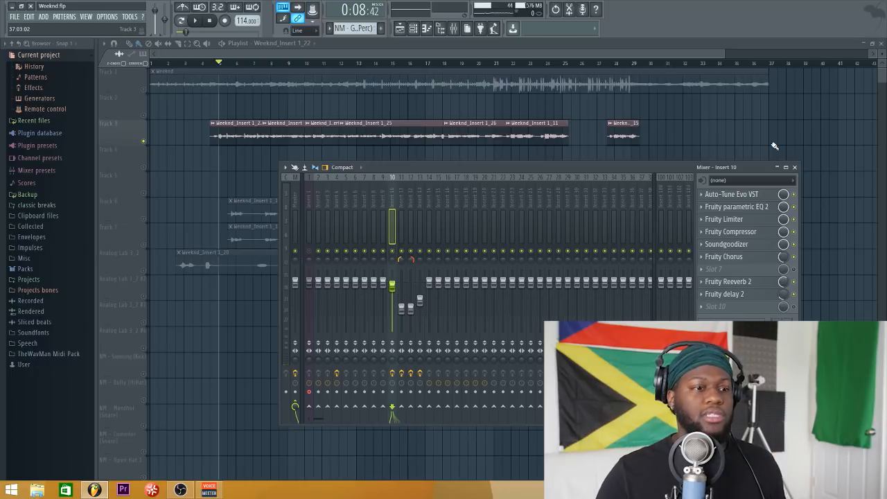
Step: Try lowering the band 7 high shelf to about -2.6 dB at 10279 Hz in insert 10's Fruity parametric EQ 2, and move it back
left_click(755, 207)
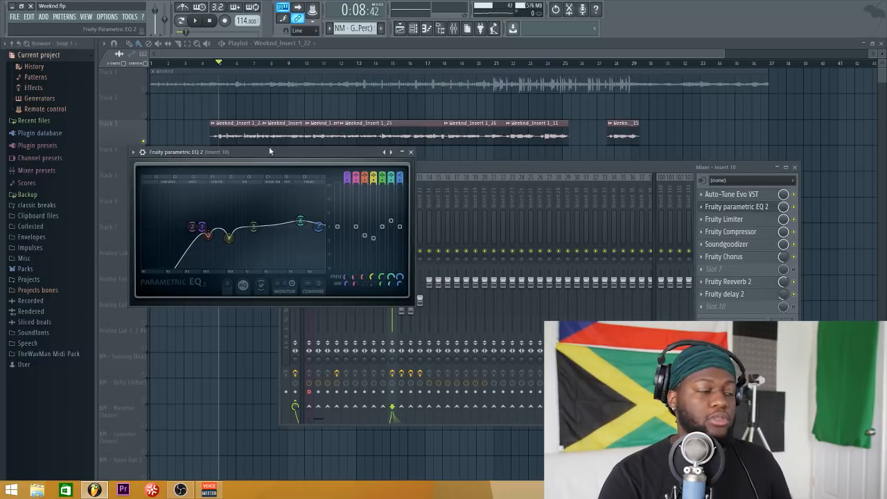
left_click_drag(269, 151, 350, 160)
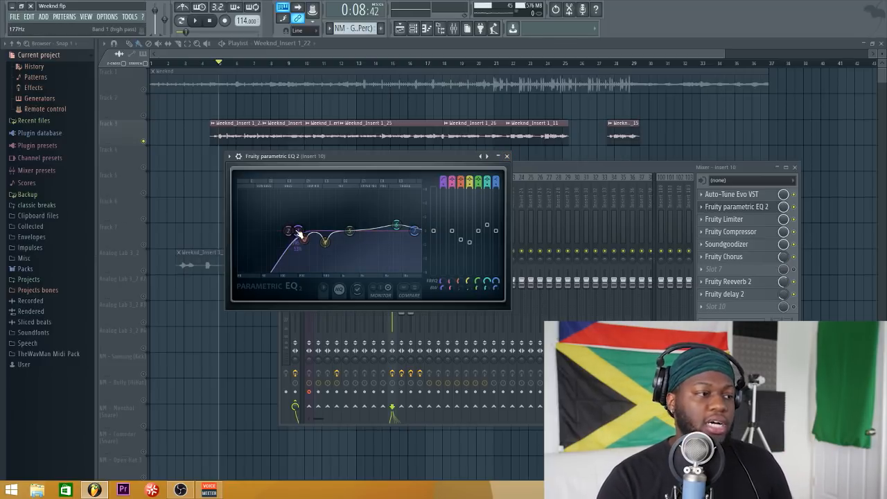
left_click_drag(296, 232, 277, 259)
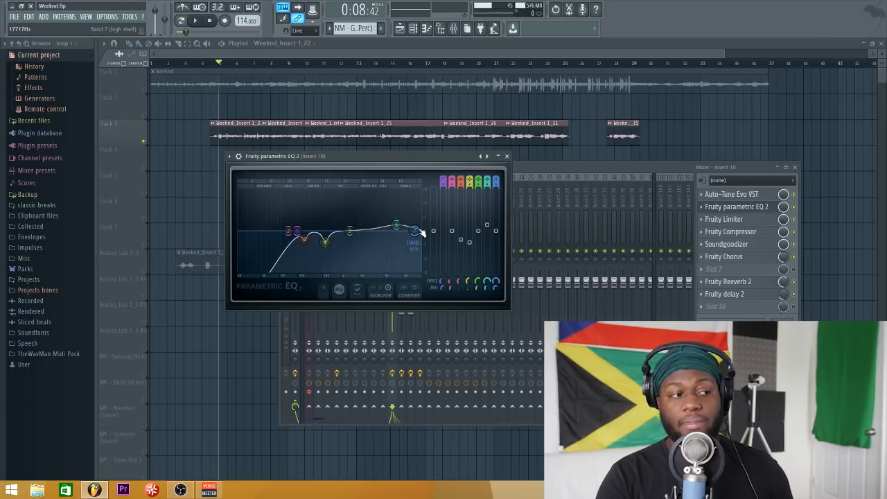
left_click_drag(420, 232, 403, 238)
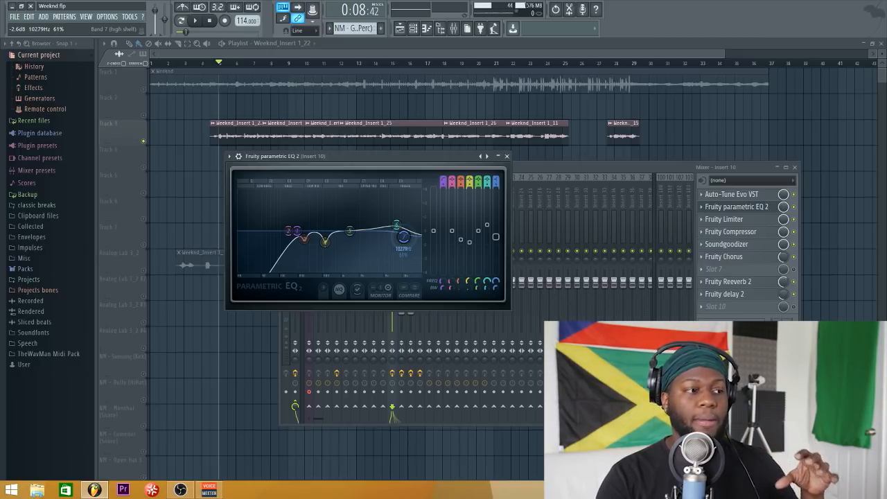
left_click_drag(403, 238, 414, 233)
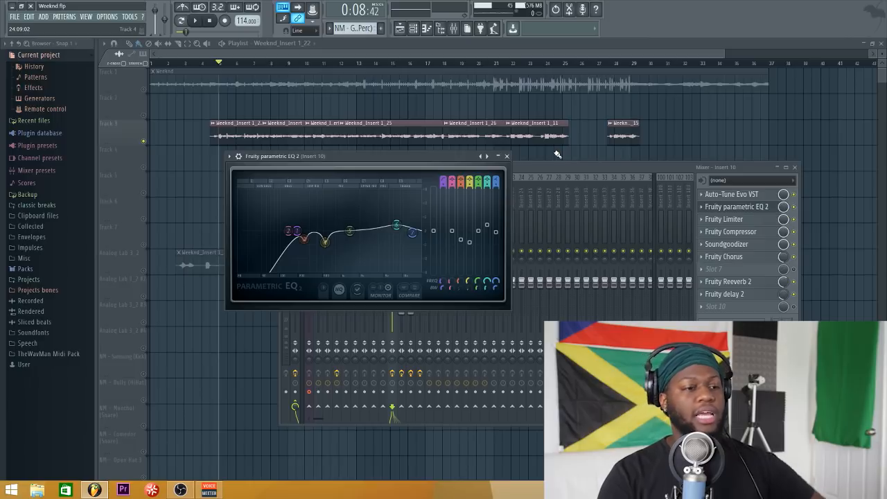
left_click(506, 156)
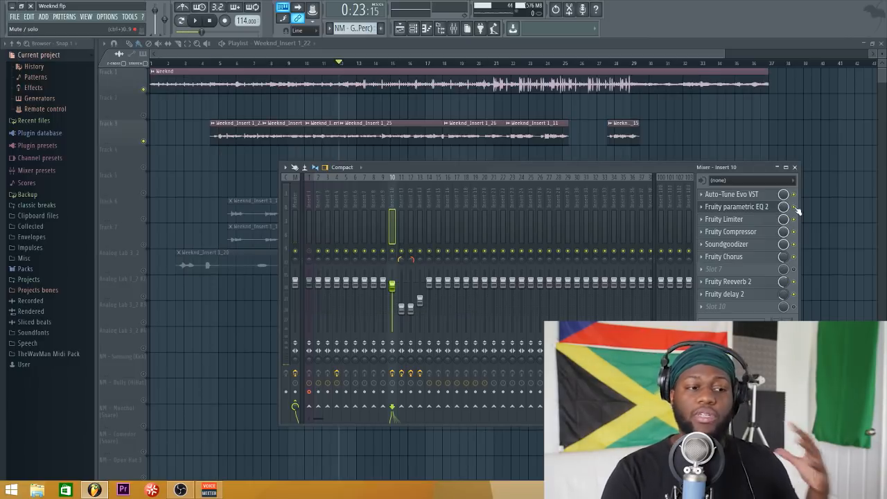
Step: Play the vocal with insert 10's Fruity Limiter open to examine its level against the threshold, and close the plugin
left_click(728, 219)
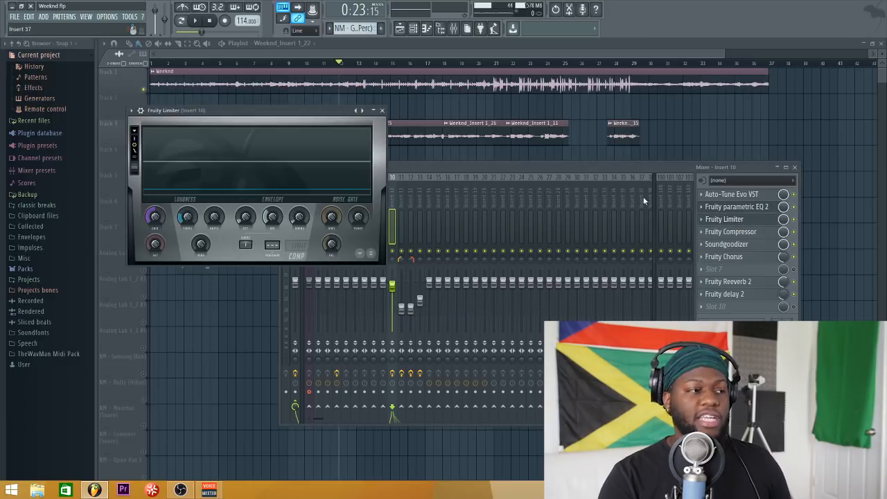
left_click_drag(289, 113, 293, 114)
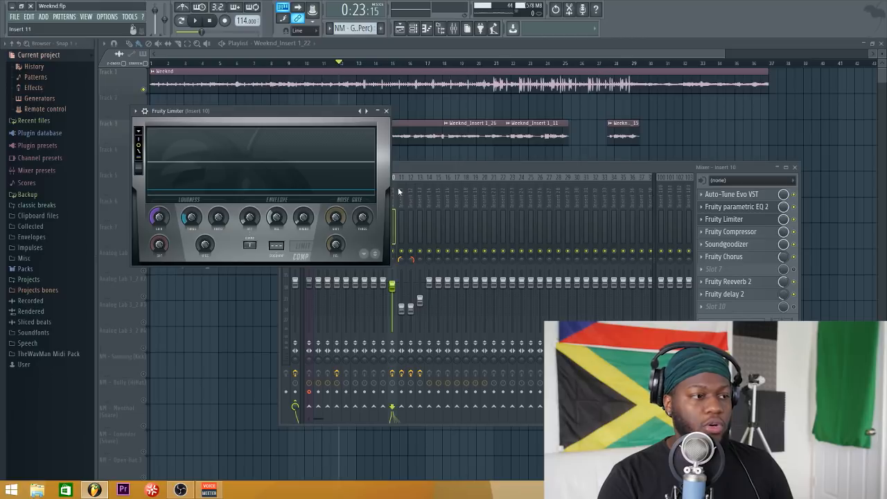
key("space")
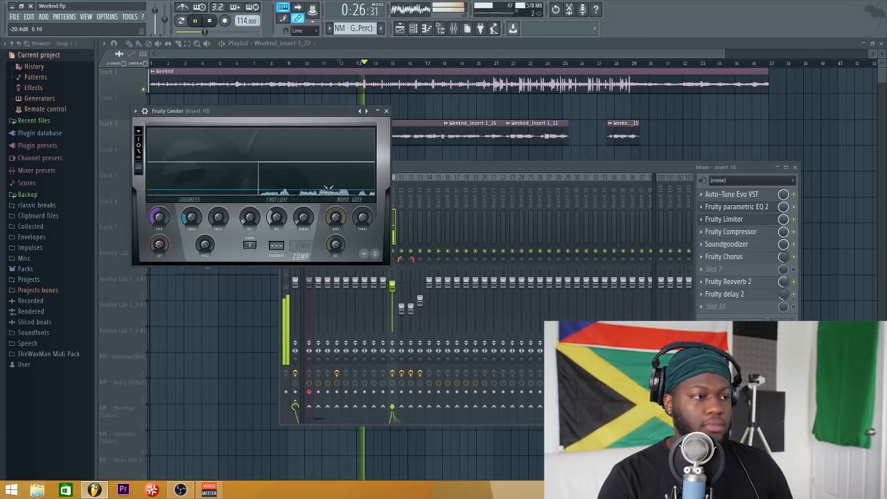
key("space")
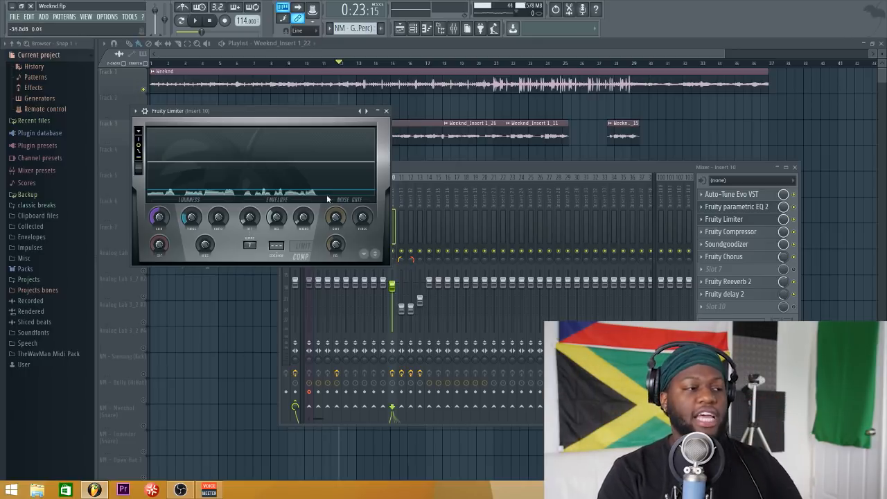
left_click(387, 111)
Step: Review the threshold, ratio, gain, attack, release and type settings of insert 10's Fruity Compressor and return to the mixer
left_click(741, 233)
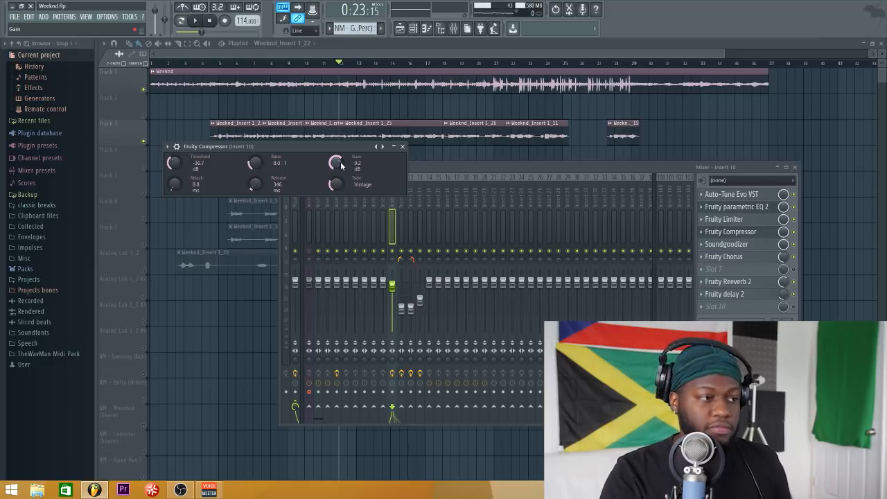
left_click(403, 148)
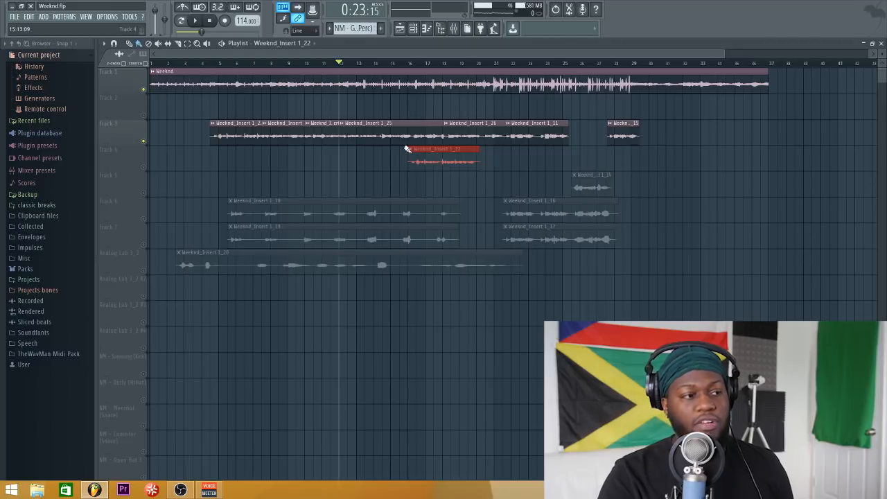
key("F9")
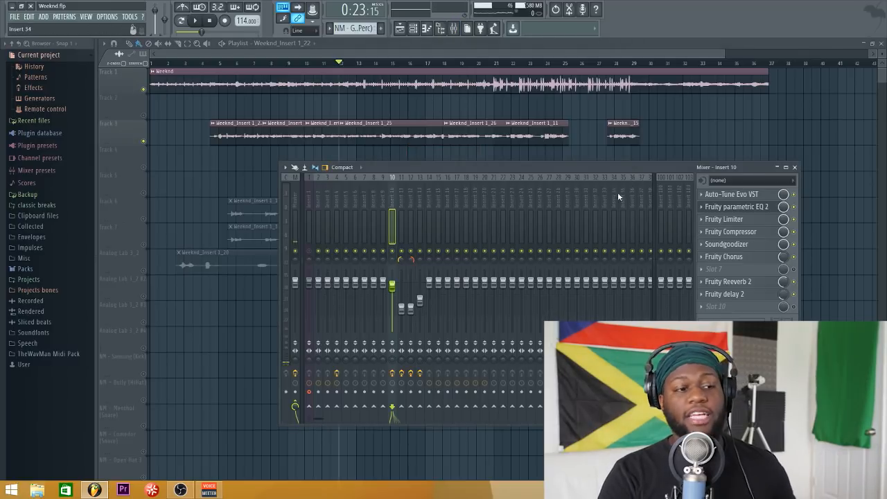
Step: Audition Soundgoodizer modes B, C and D on insert 10 during playback, return to mode A and stop playback
left_click(753, 248)
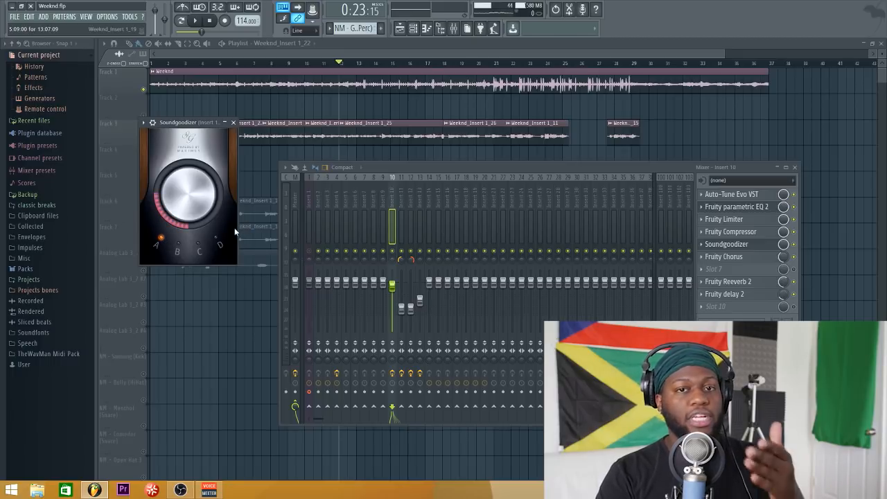
key("space")
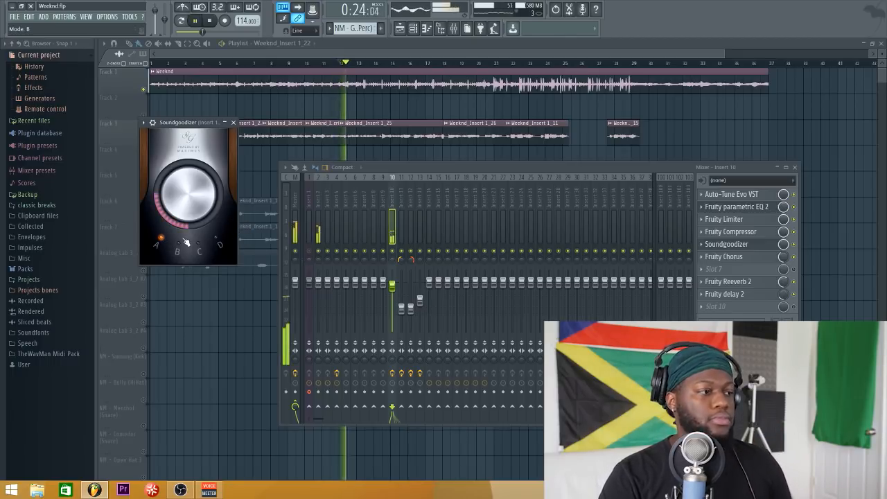
left_click(186, 242)
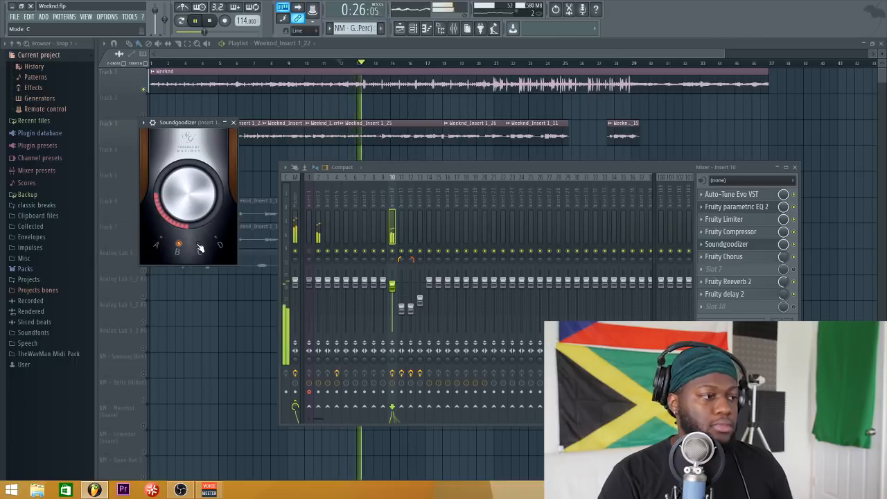
left_click(199, 246)
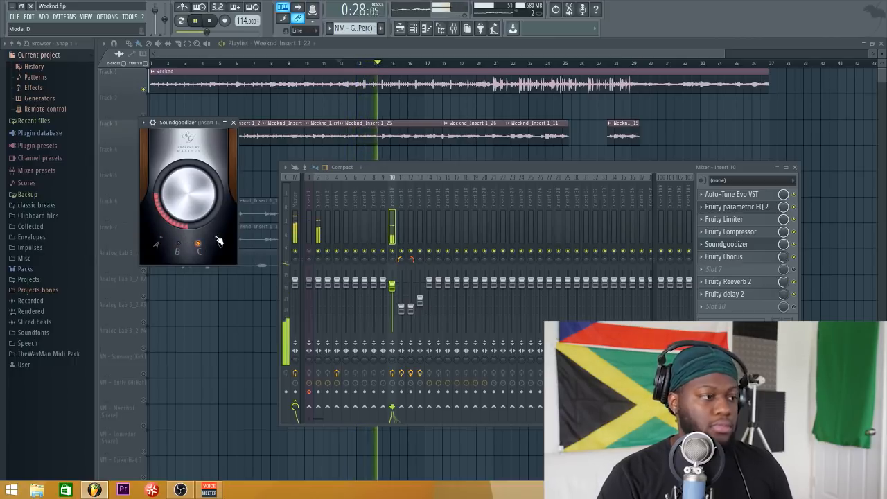
left_click(218, 241)
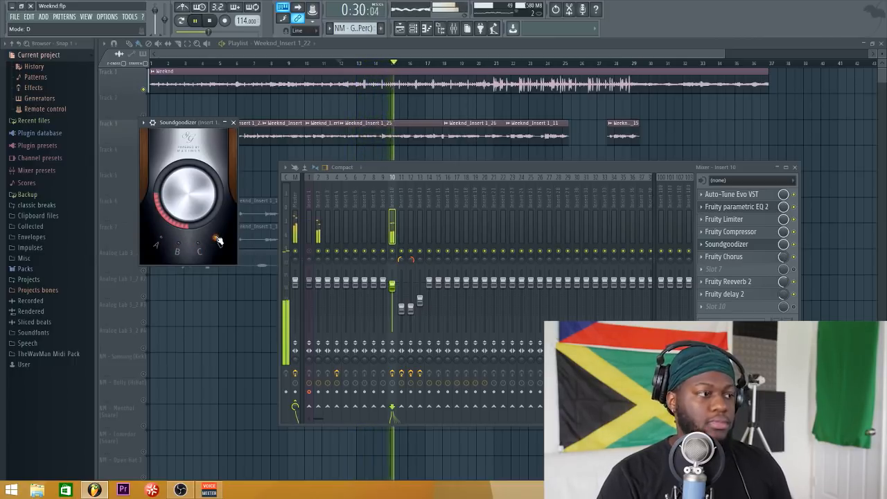
left_click(160, 239)
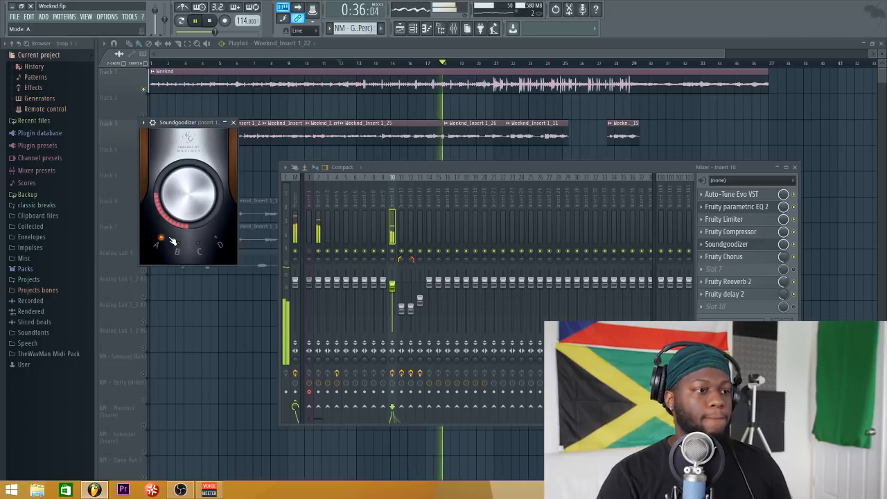
key("space")
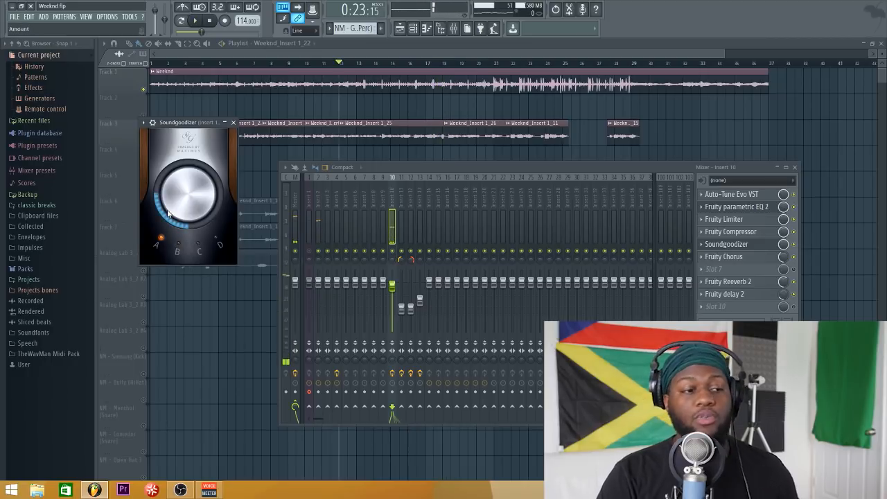
Step: Open Fruity Chorus on insert 10 and fine-tune its mix level while playing the song
left_click(743, 257)
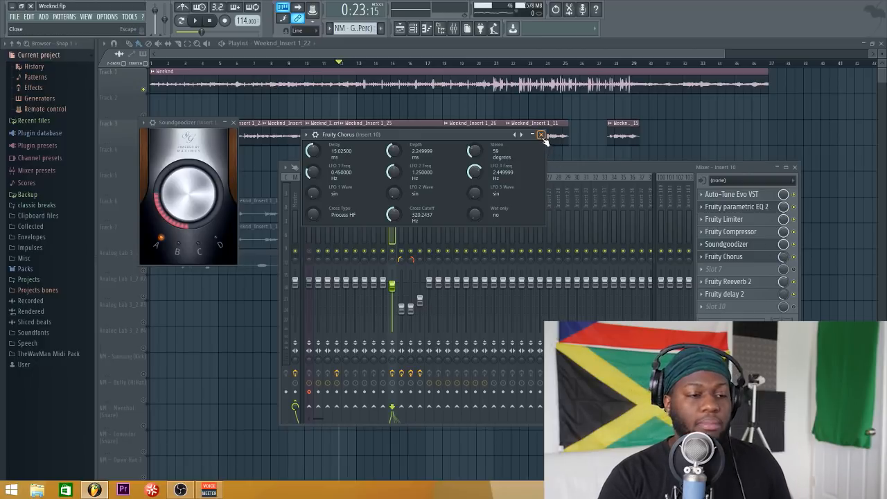
left_click(785, 260)
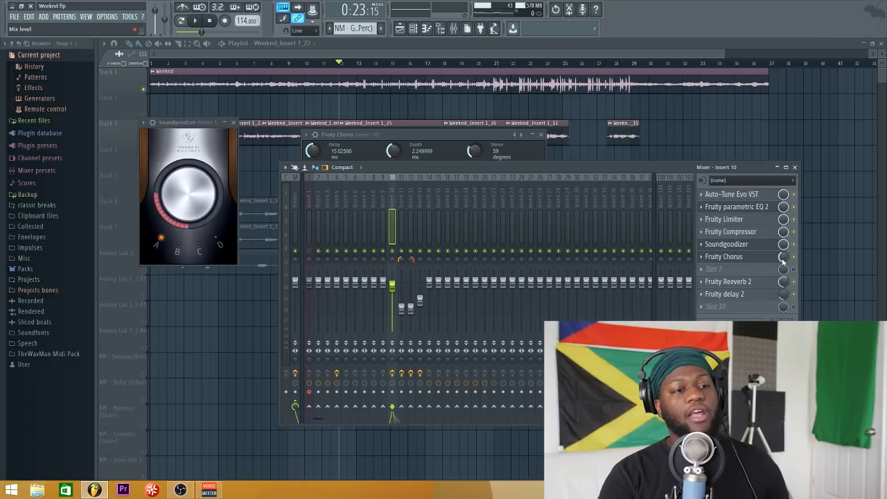
key("space")
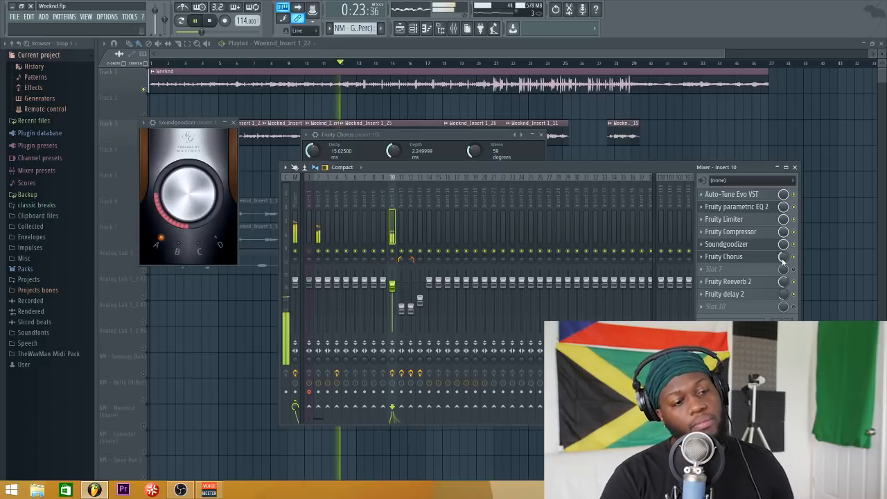
mouse_move(783, 257)
left_mouse_down()
mouse_move(784, 293)
mouse_move(784, 261)
left_mouse_up()
key("space")
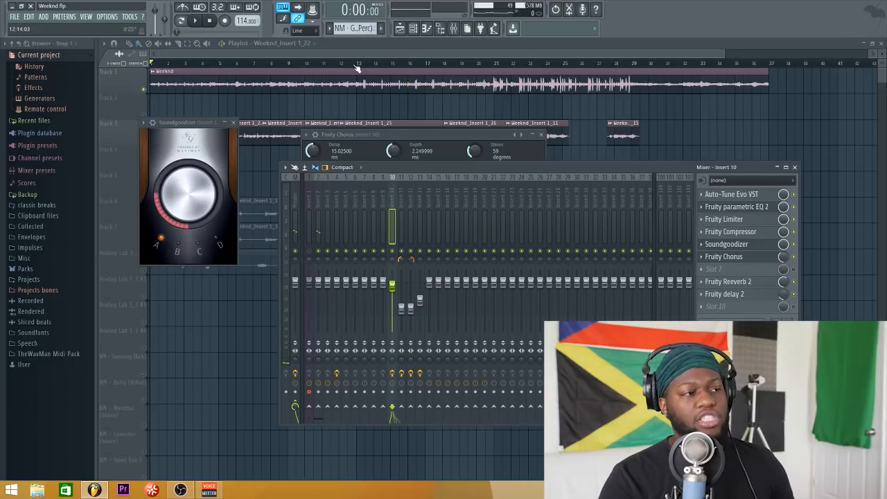
Step: Move the song position to about bar 11 and open Fruity Reeverb 2 on insert 10 to review its settings
left_click(331, 64)
left_click(456, 29)
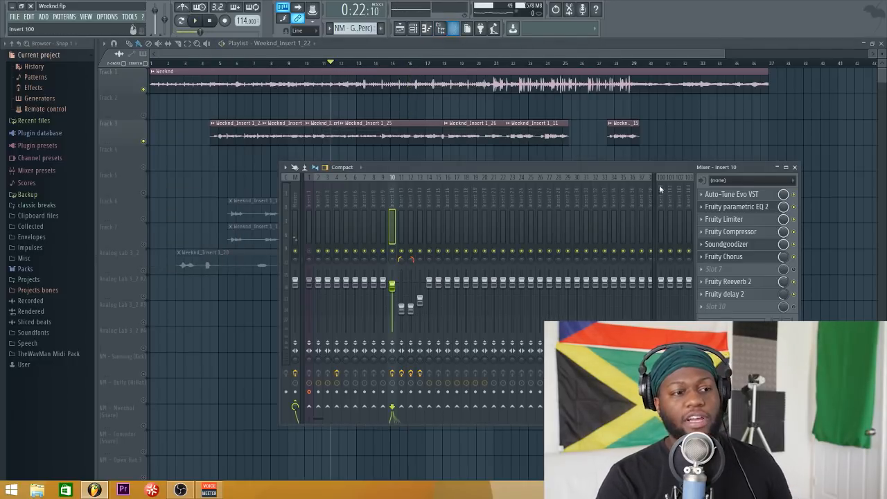
left_click(749, 284)
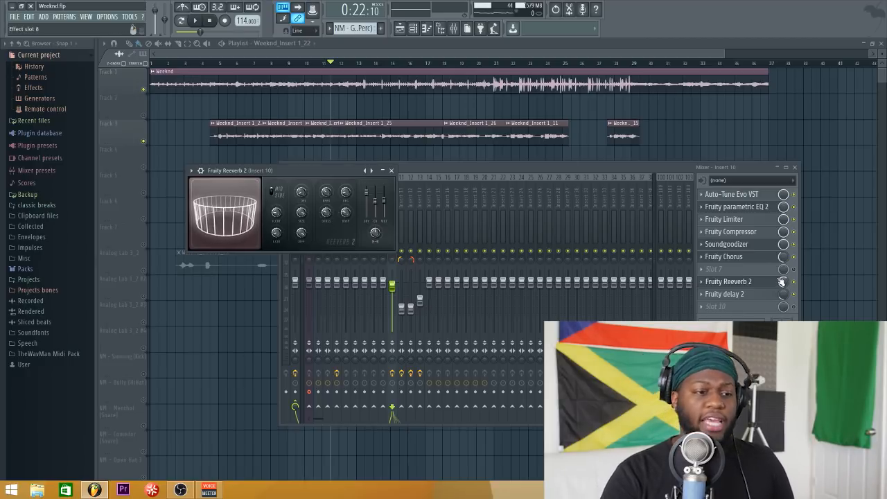
Step: Open Fruity delay 2 on insert 10, set its delay time to 4 steps and close the plugin and mixer windows
left_click(745, 295)
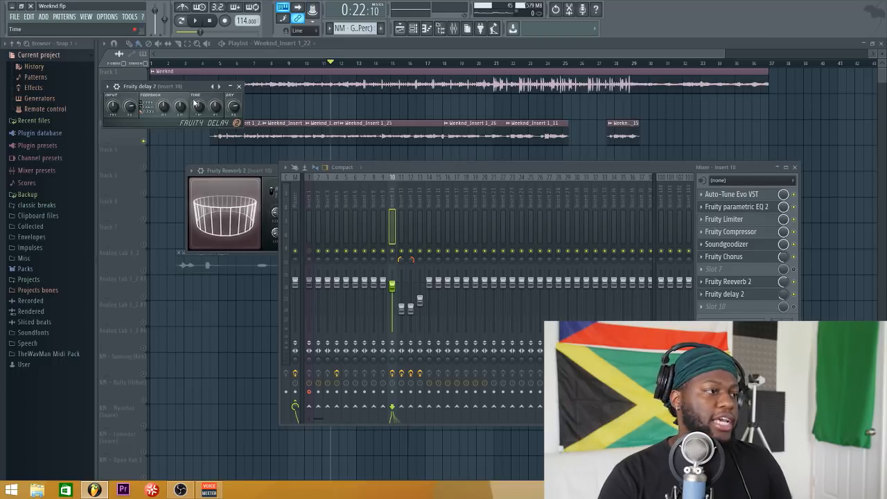
left_click_drag(193, 85, 419, 216)
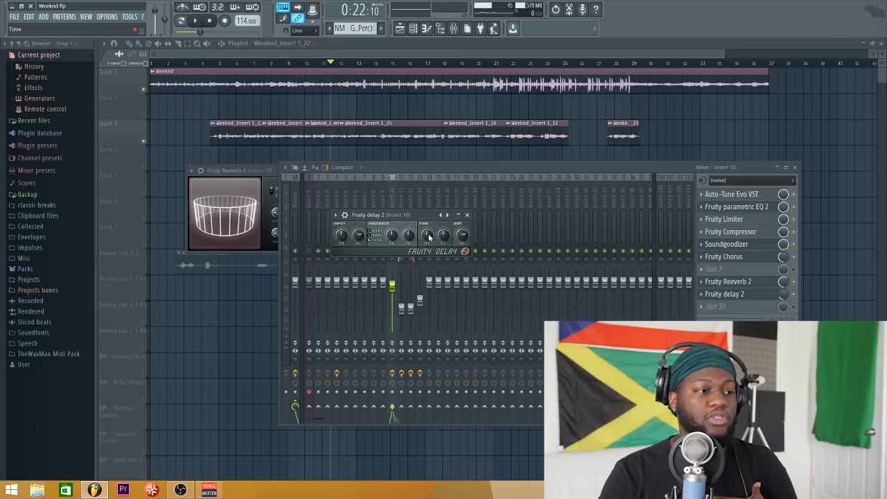
right_click(429, 237)
mouse_move(444, 249)
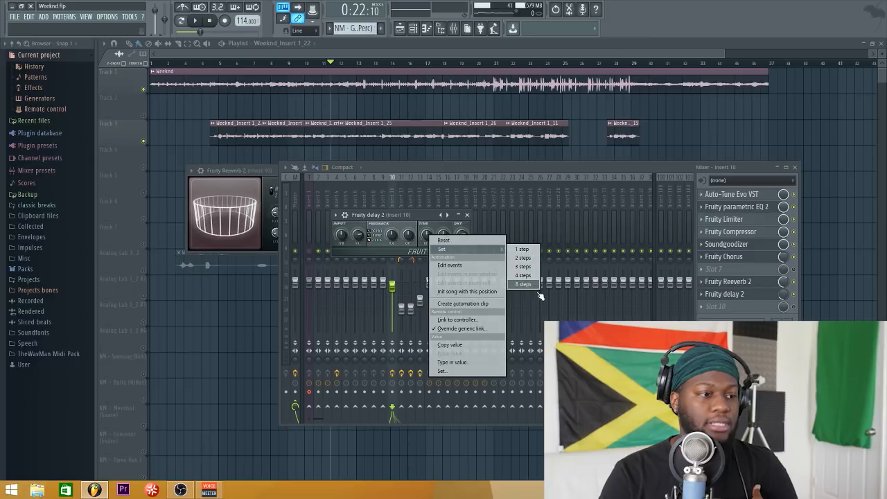
left_click(524, 257)
right_click(429, 237)
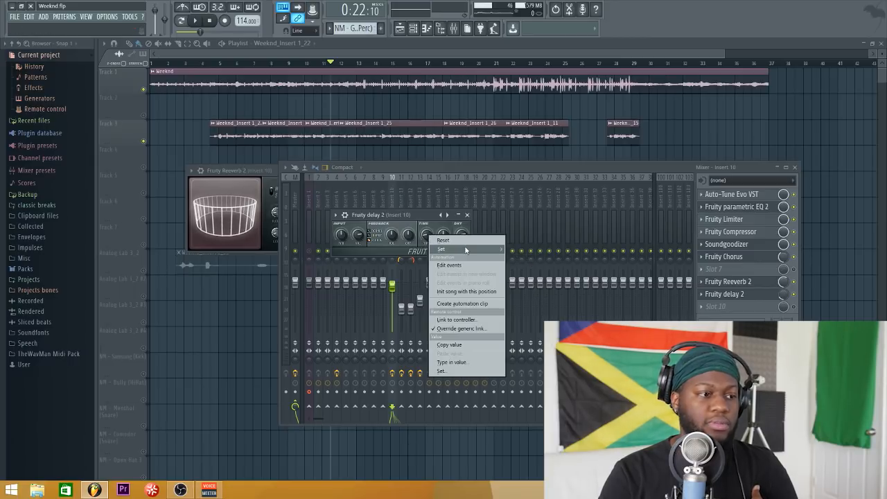
mouse_move(443, 249)
left_click(523, 276)
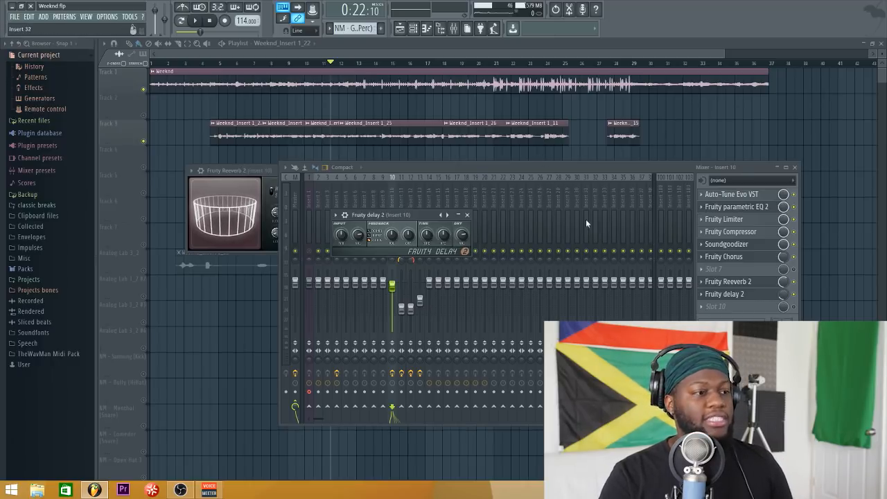
key("Escape")
Step: Solo playlist Tracks 6 and 7 and play their vocal clips, then stop playback
left_click(383, 64)
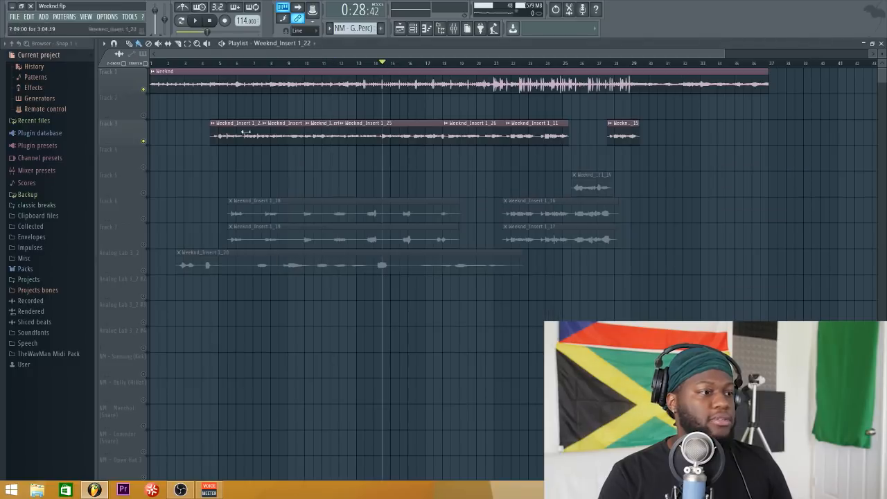
left_click(143, 220)
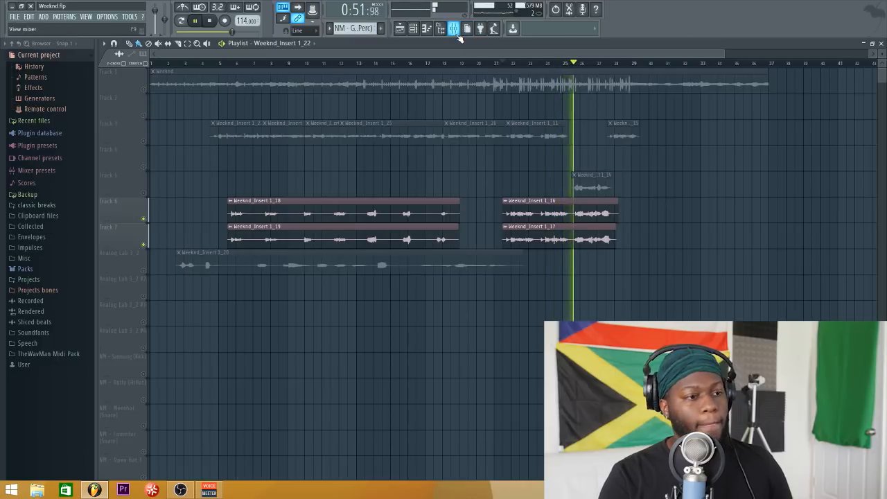
key("space")
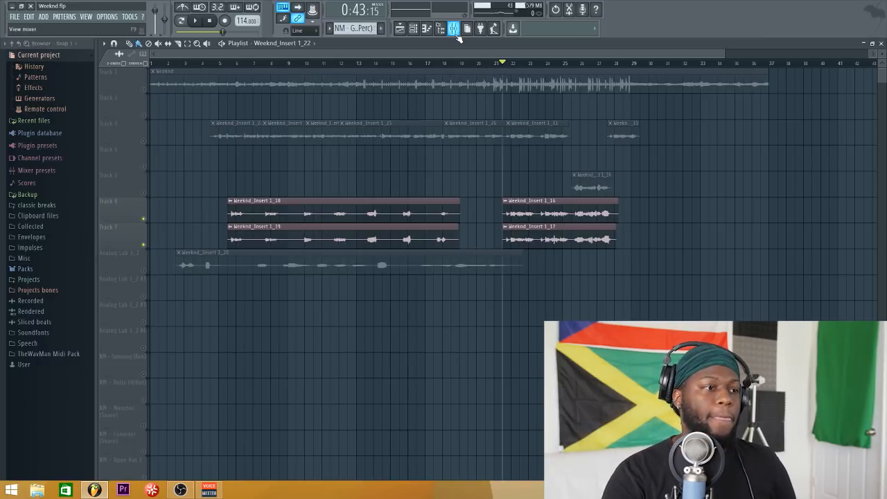
Step: Select insert 11 in the mixer, review its effects chain and Fruity Chorus settings, and close the chorus
left_click(457, 31)
left_click(400, 201)
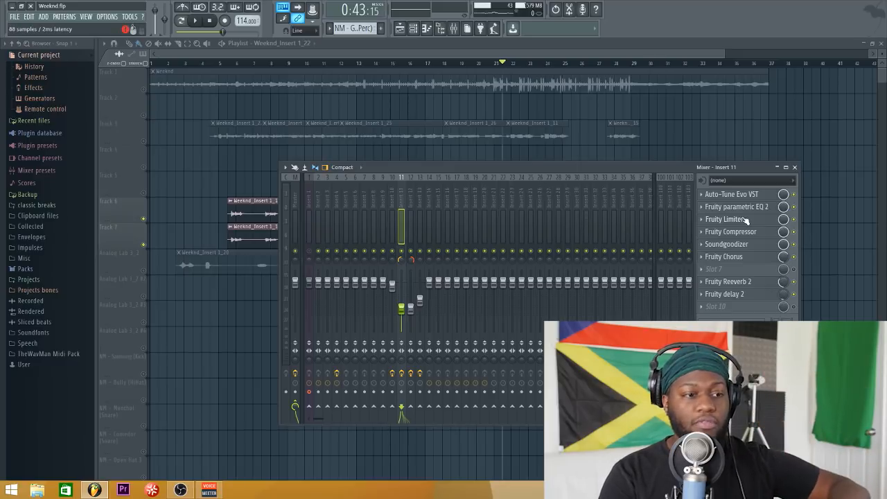
left_click(752, 257)
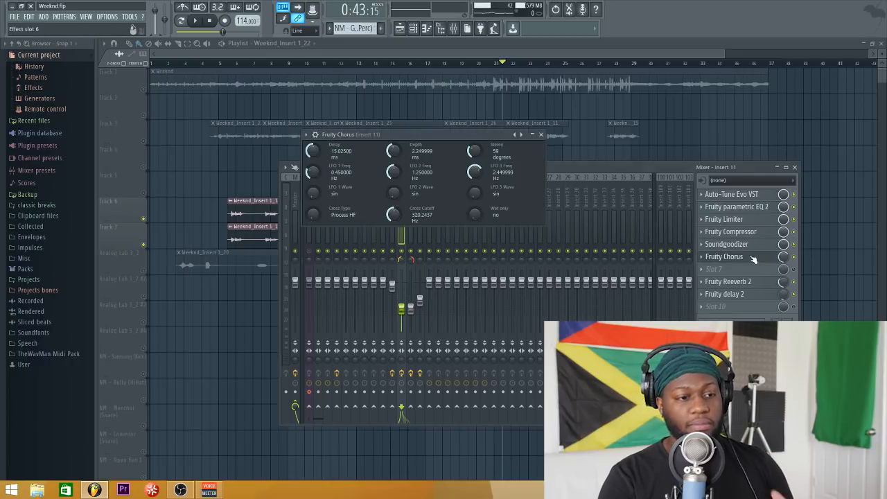
left_click(542, 135)
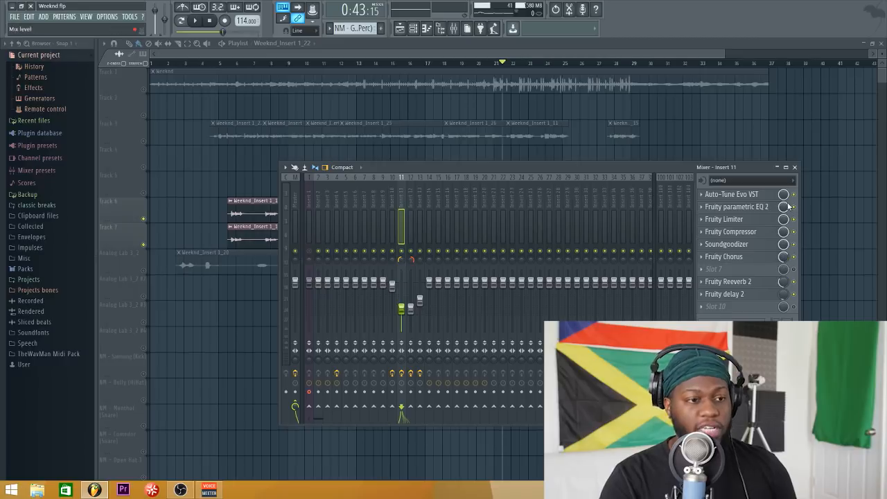
Step: Examine the low-end and high-end bands of insert 11's Fruity parametric EQ 2 and return to the mixer
left_click(742, 207)
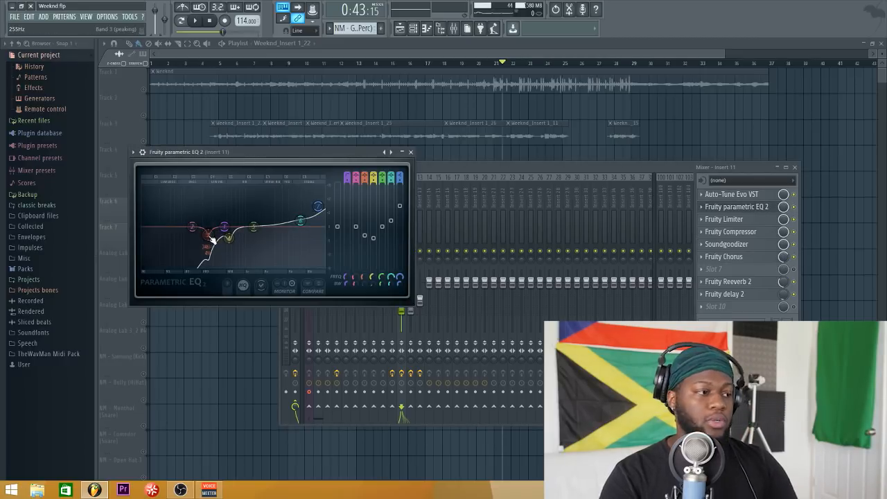
left_click_drag(233, 229, 225, 227)
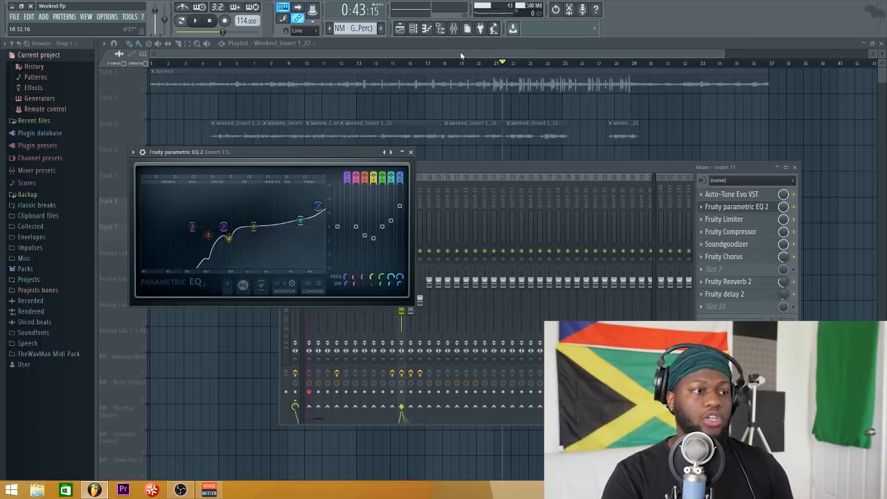
key("F12")
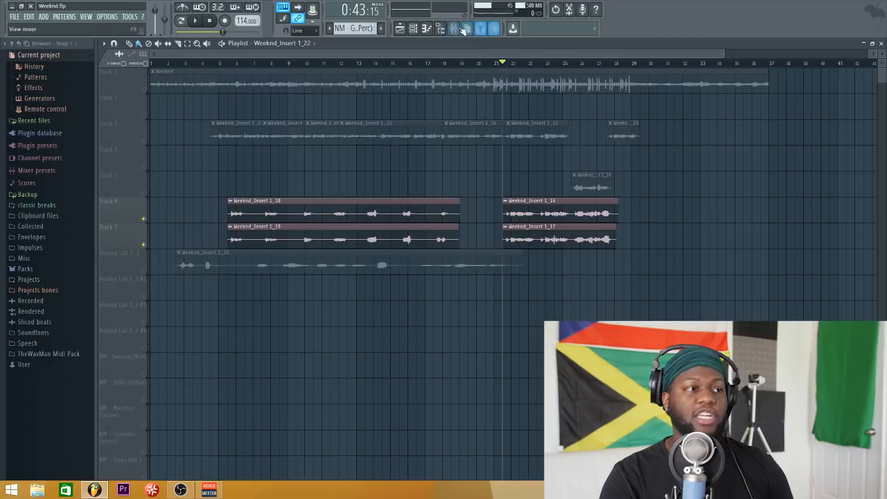
left_click(456, 28)
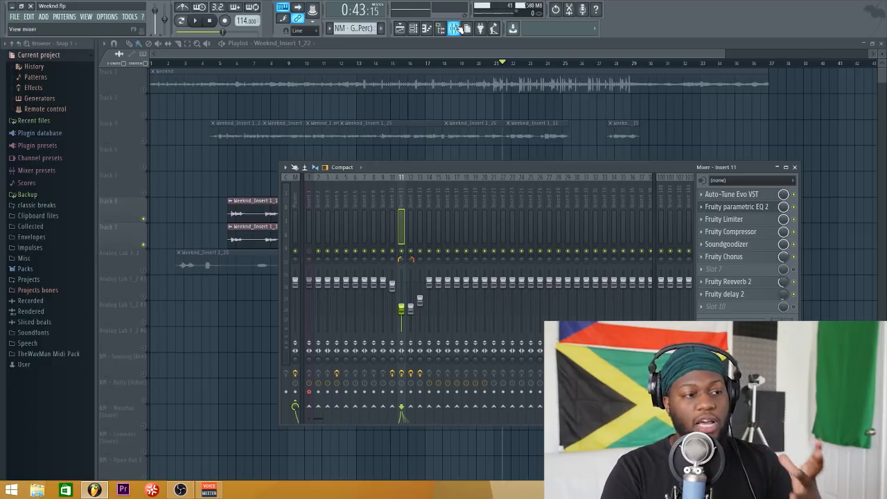
left_click(737, 208)
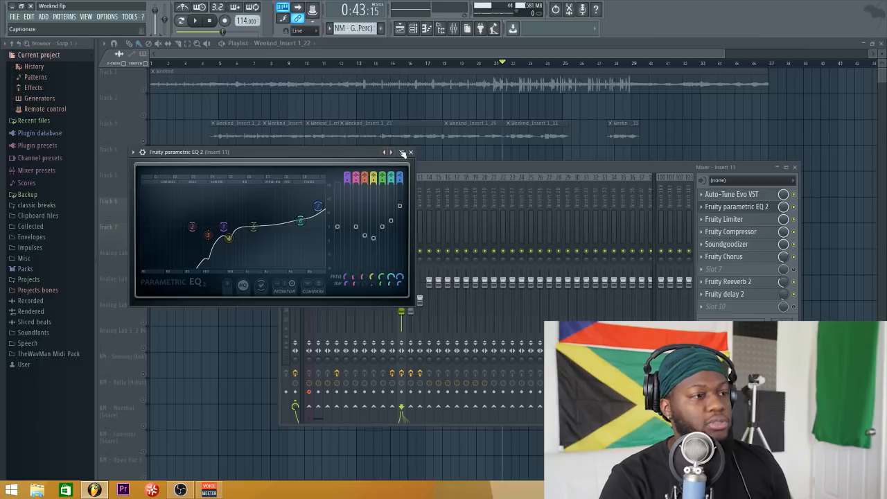
left_click(410, 151)
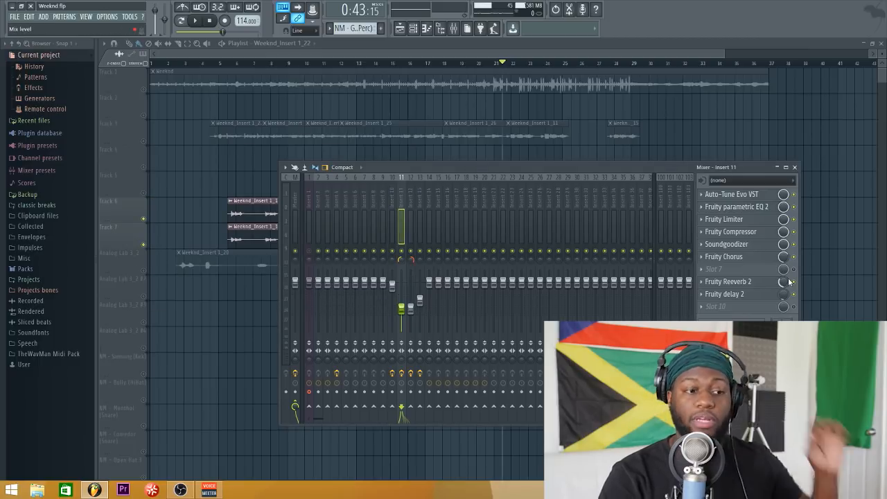